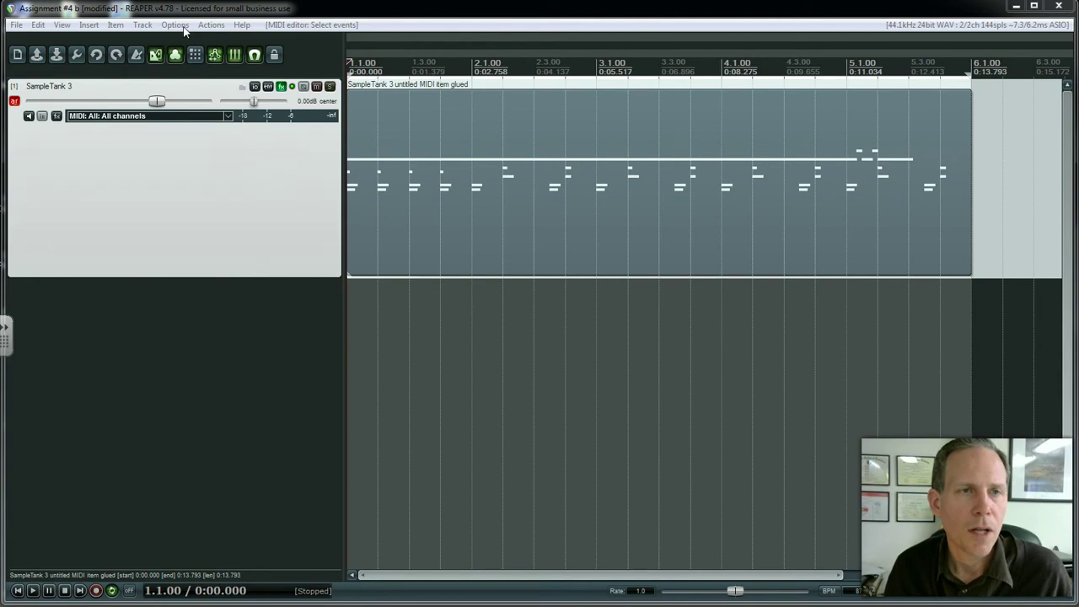
Step: Open the Preferences window on the Audio > Device page showing the ASIO PCR-1 driver
left_click(175, 25)
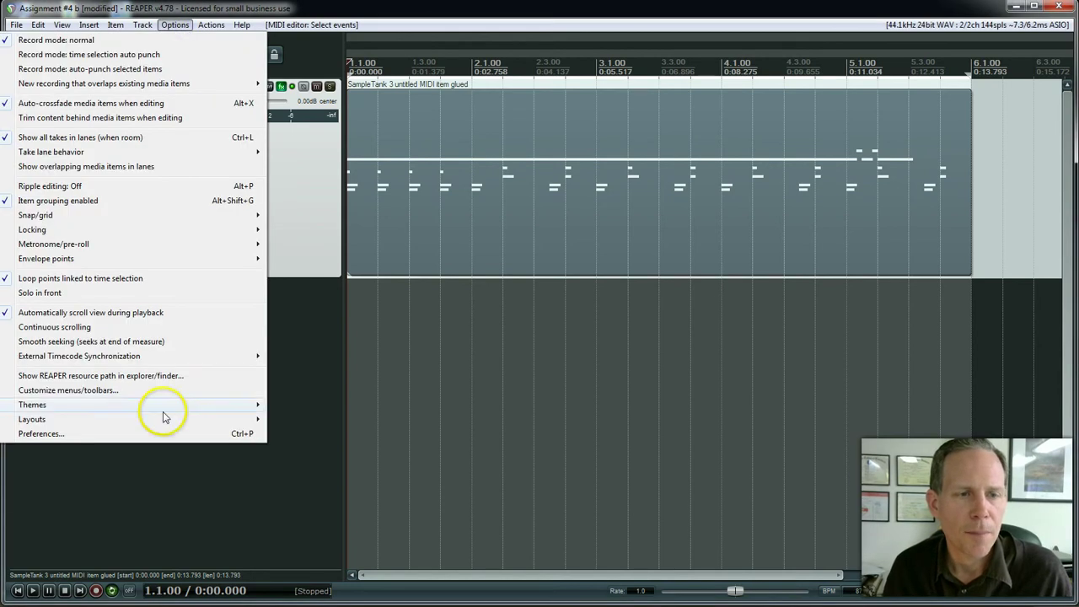
left_click(177, 433)
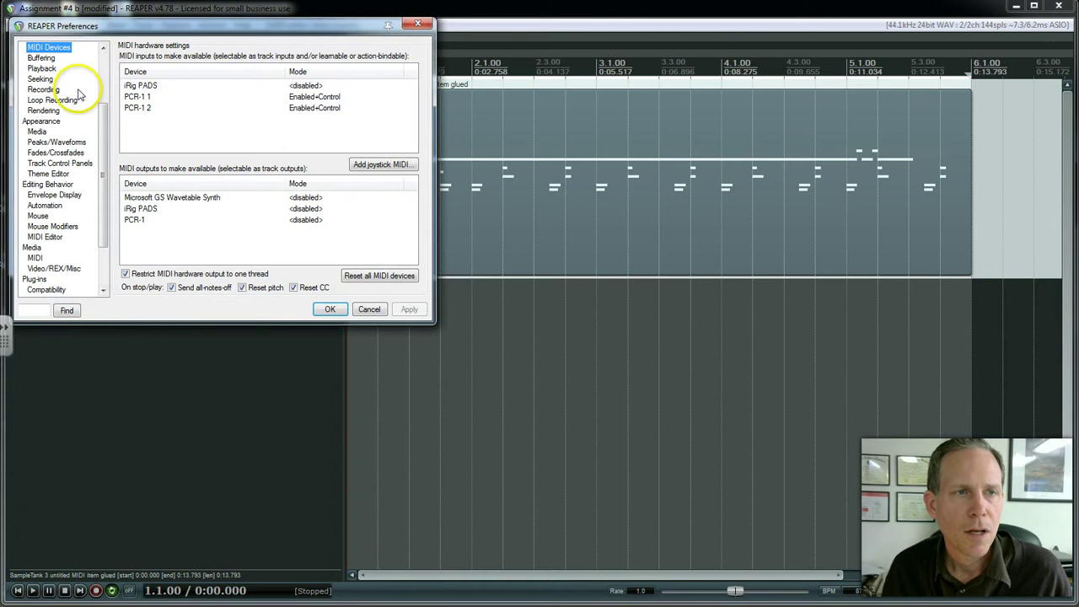
left_click_drag(101, 113, 106, 50)
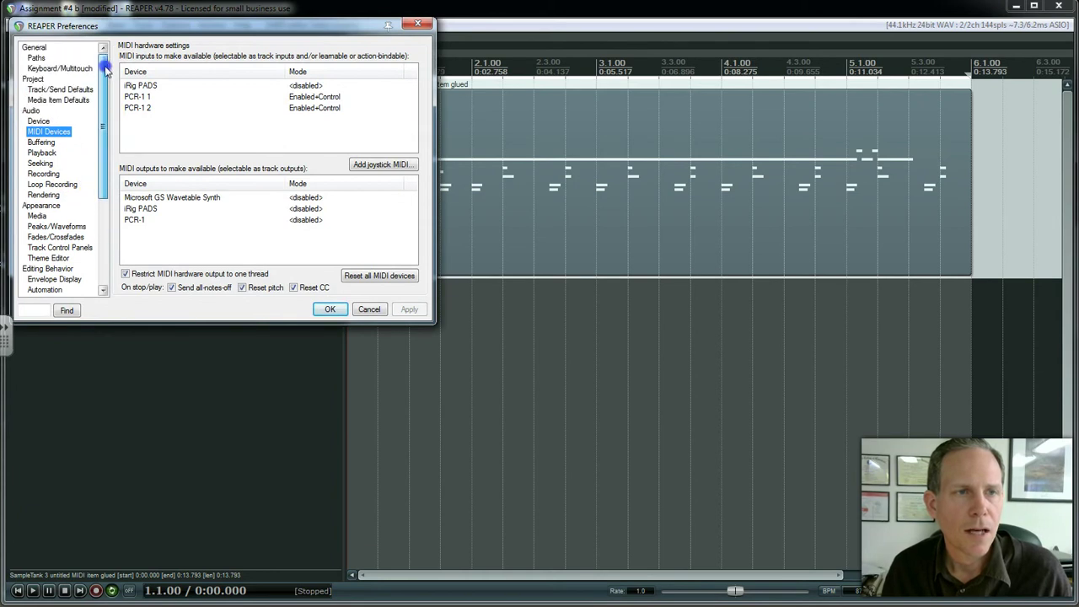
left_click(32, 111)
left_click(39, 122)
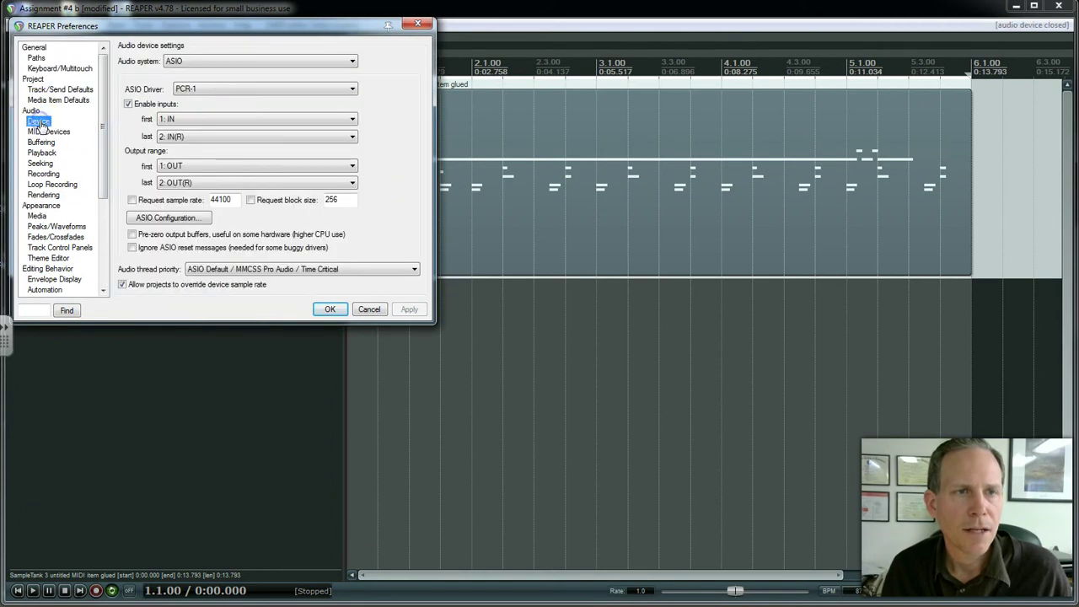
left_click(292, 61)
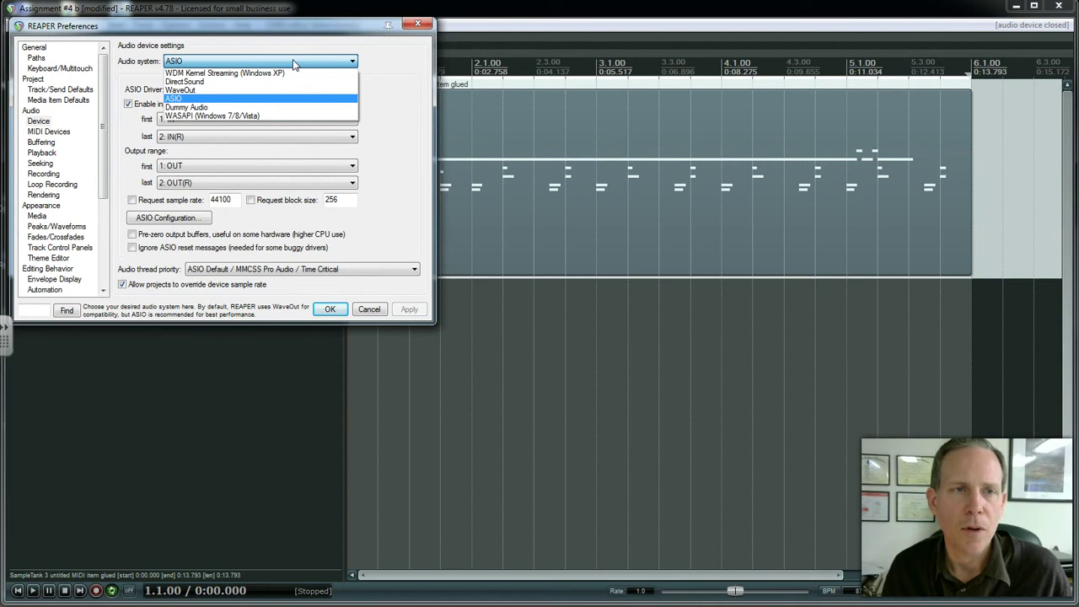
left_click(274, 98)
left_click(217, 89)
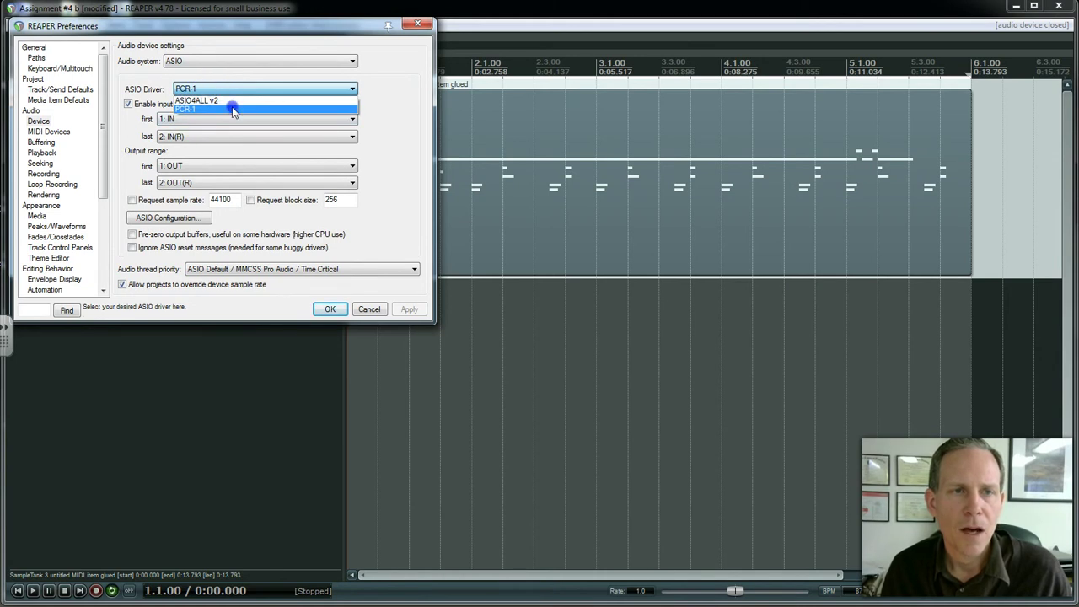
left_click(232, 107)
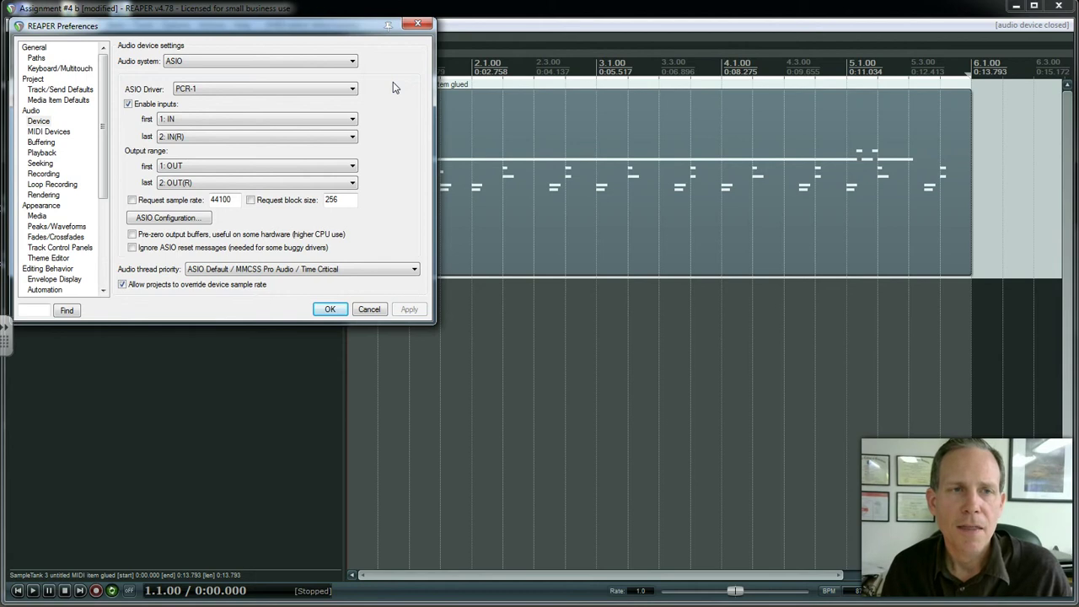
left_click(350, 63)
left_click(352, 64)
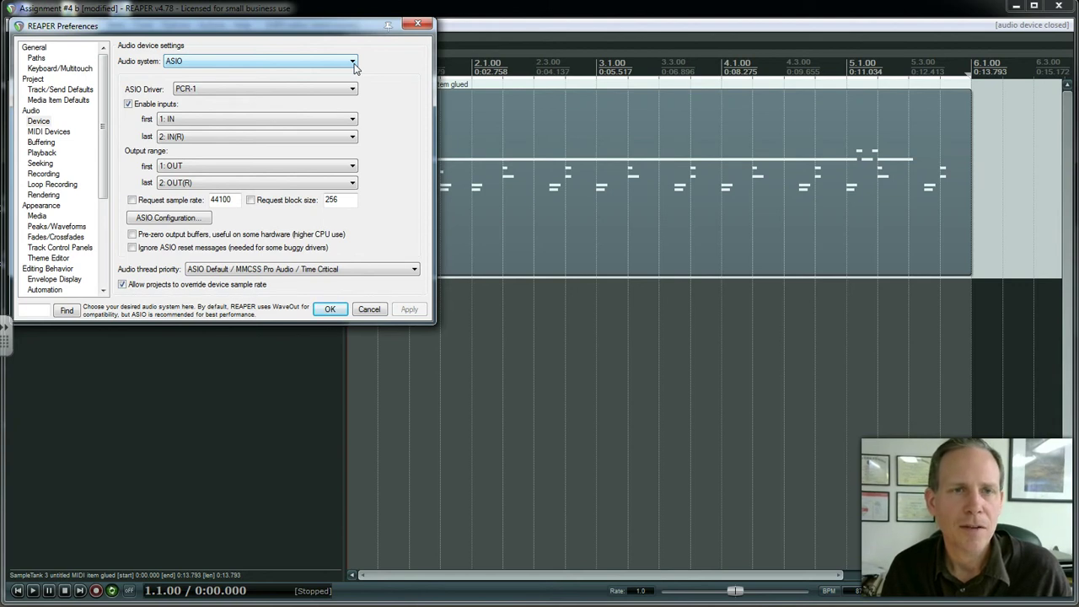
left_click(352, 63)
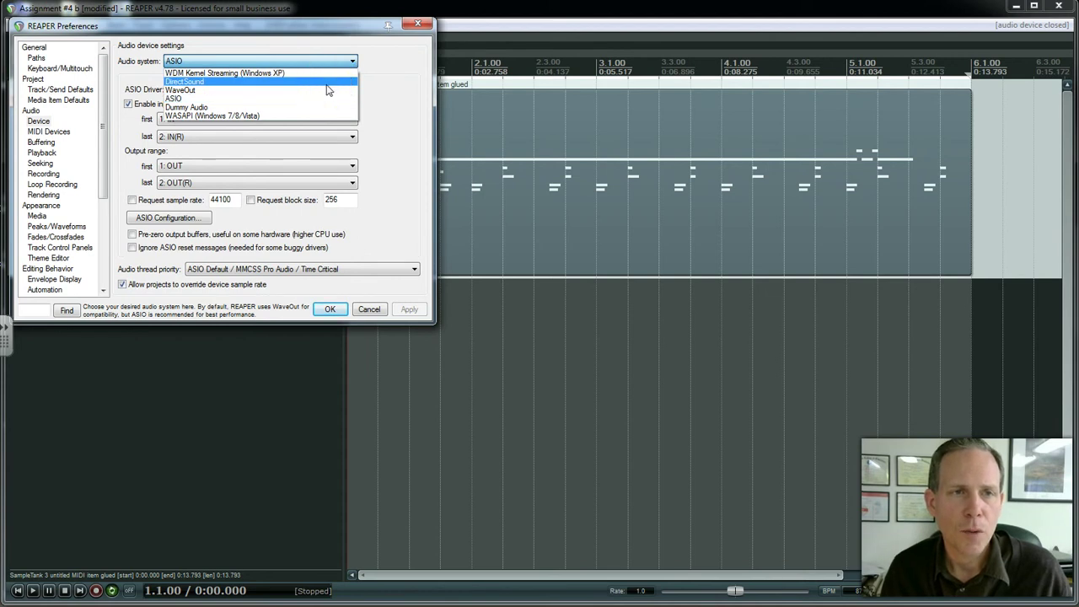
Step: Switch the audio system to DirectSound, keeping Primary Sound Driver as the output device
left_click(327, 83)
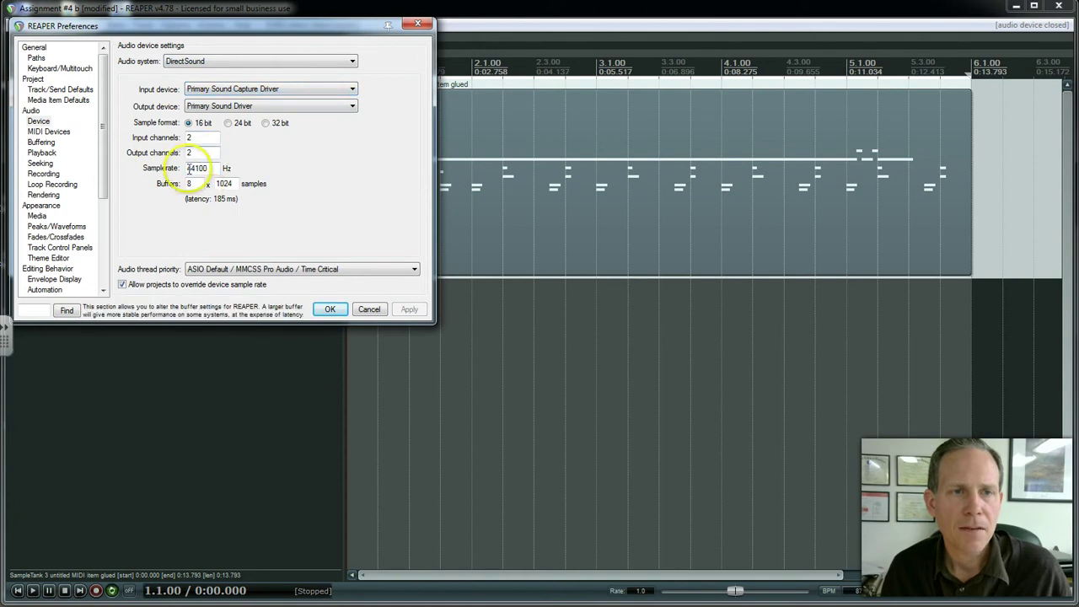
left_click(282, 108)
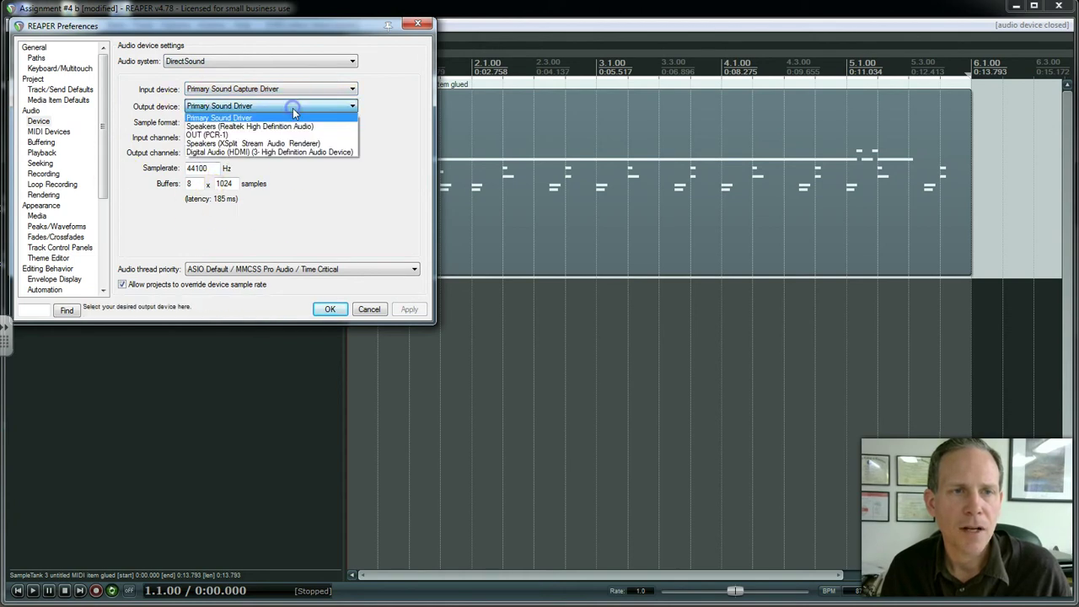
left_click(387, 101)
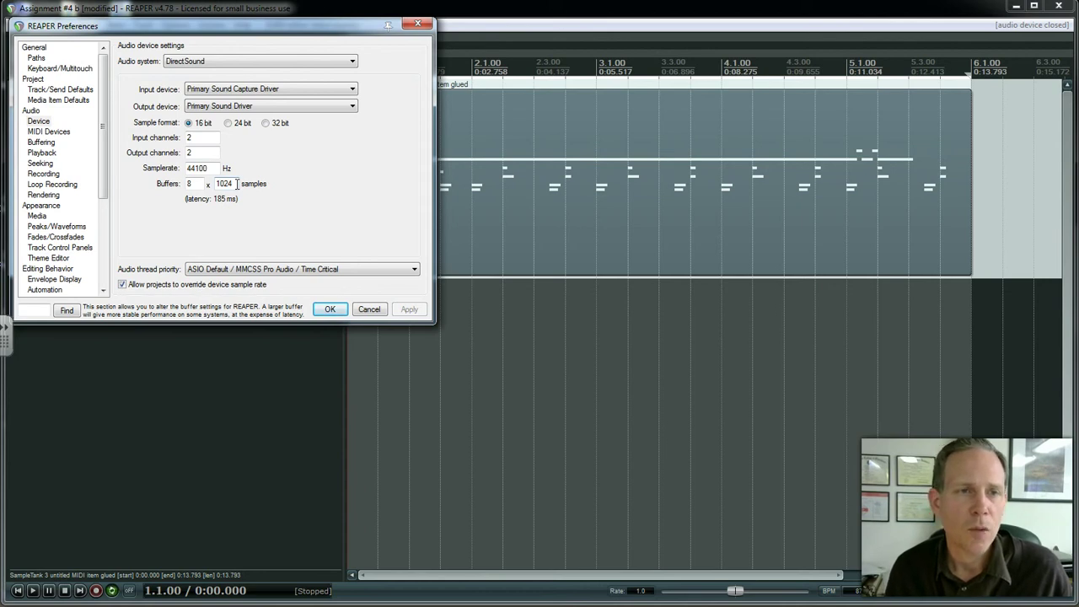
Step: Set the audio system to ASIO, then inspect and close the PCR-1 driver's buffer settings
left_click(241, 60)
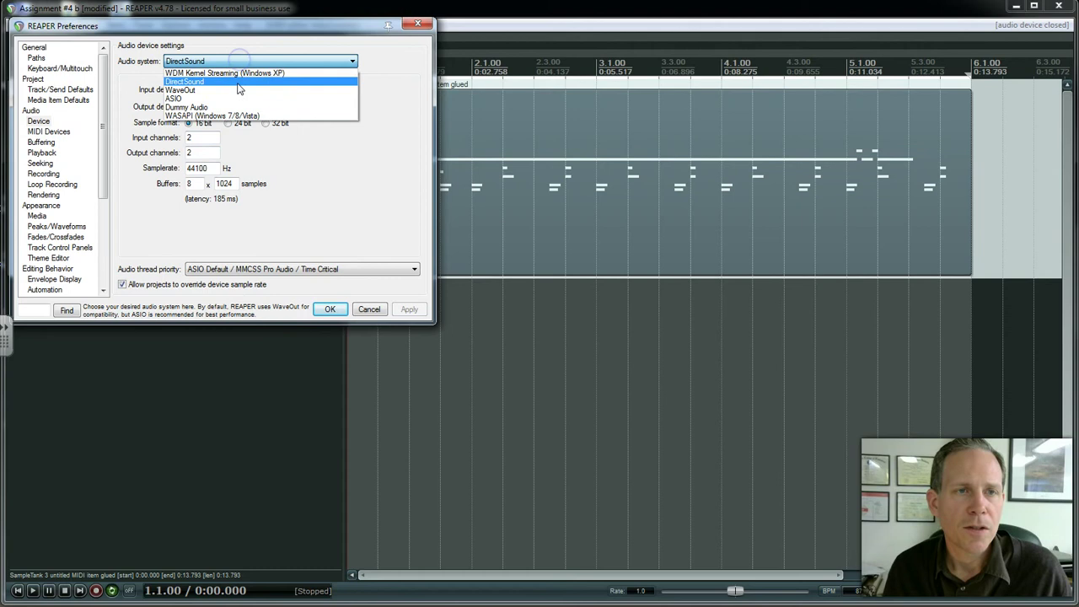
left_click(237, 98)
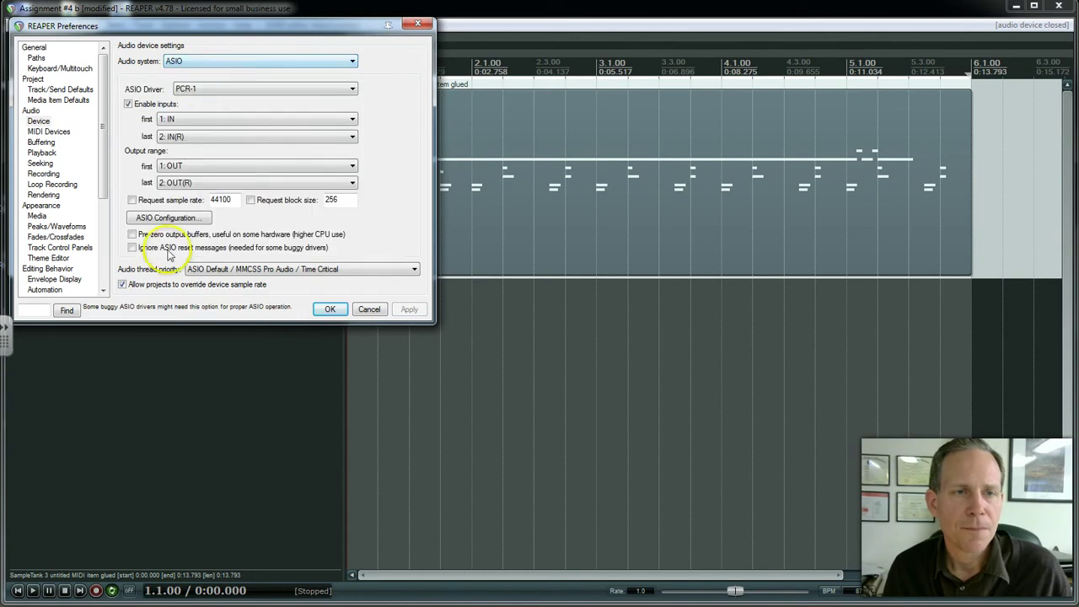
left_click(168, 218)
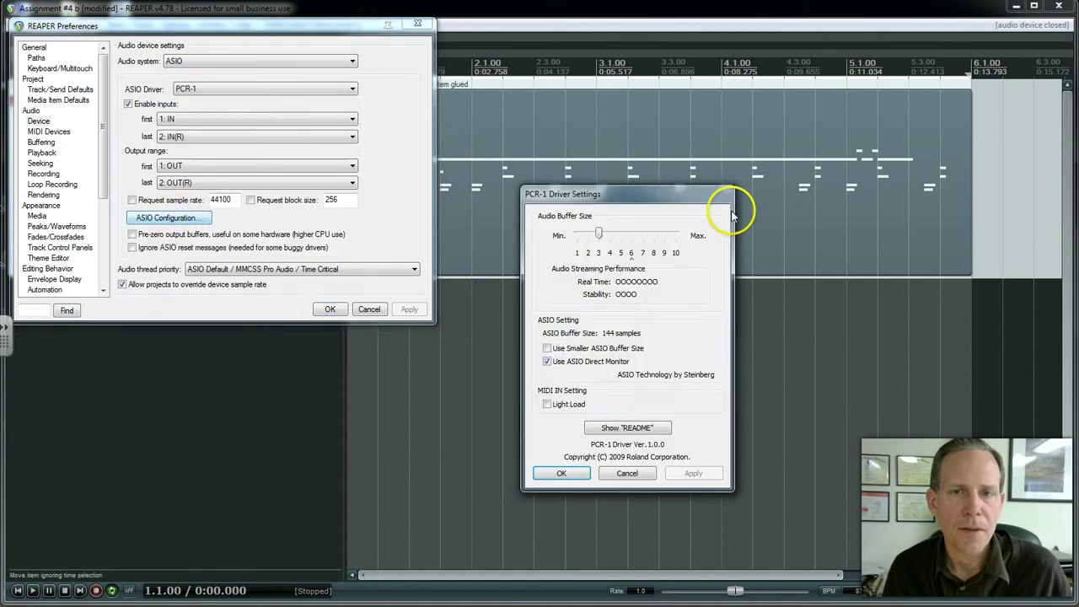
left_click_drag(590, 194, 329, 105)
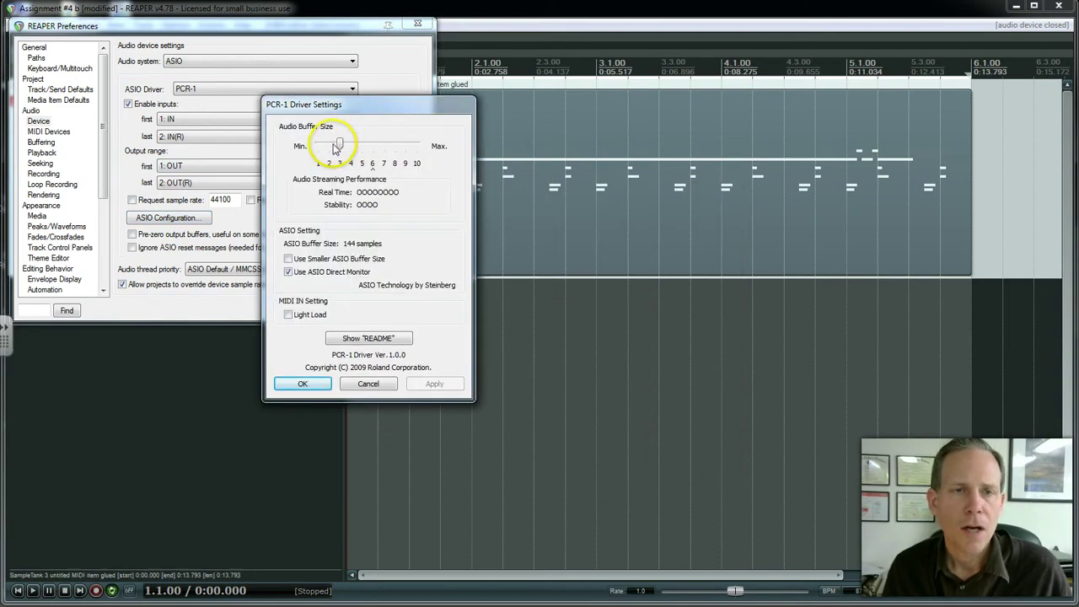
left_click(305, 382)
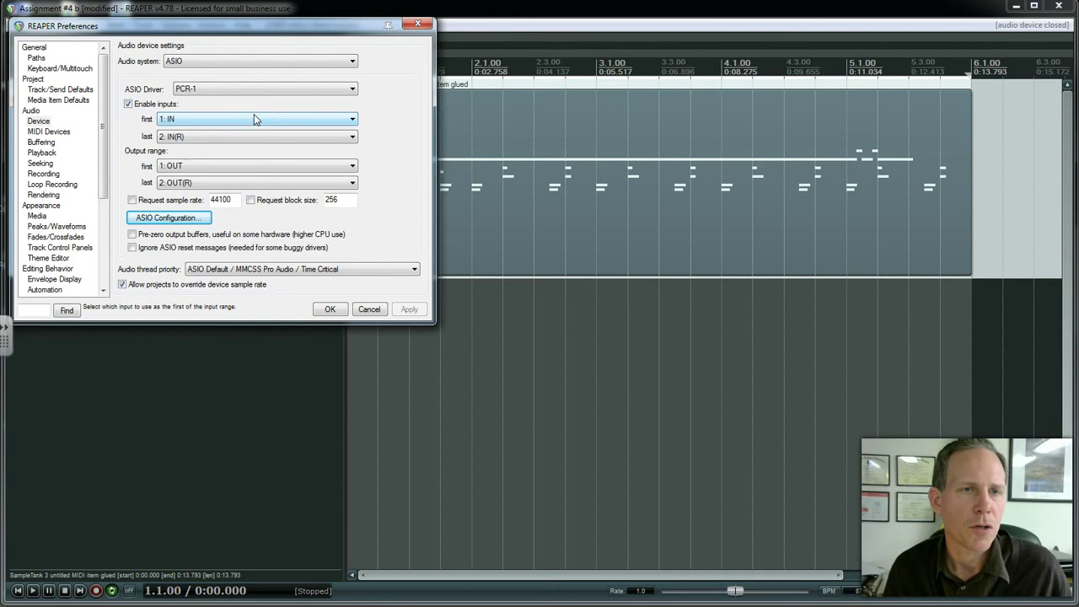
Step: Enable iRig PADS MIDI input with control messages on the MIDI Devices page and apply
left_click(55, 133)
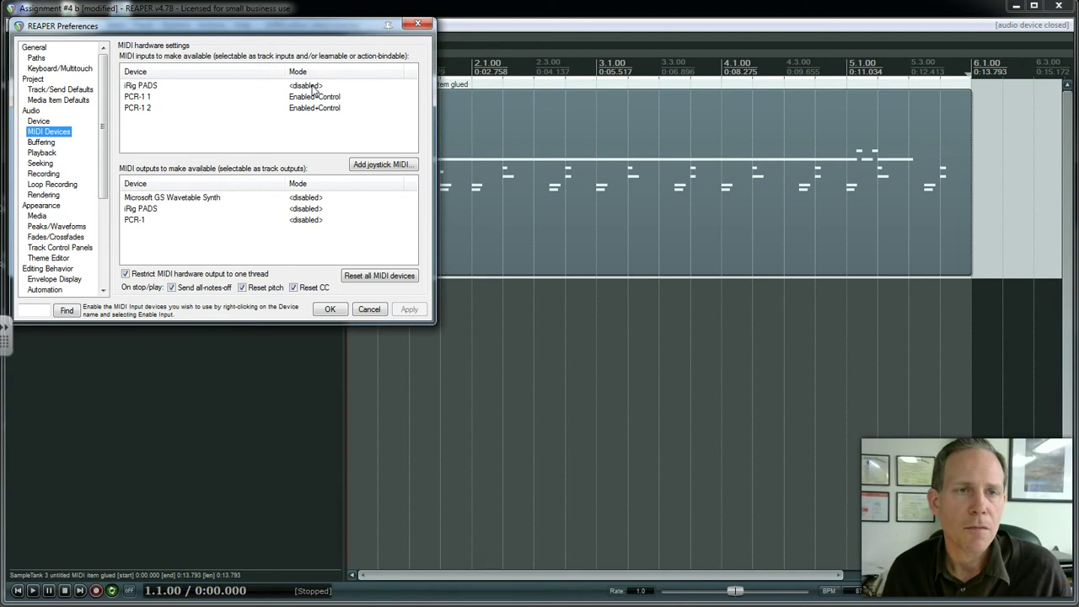
double_click(272, 85)
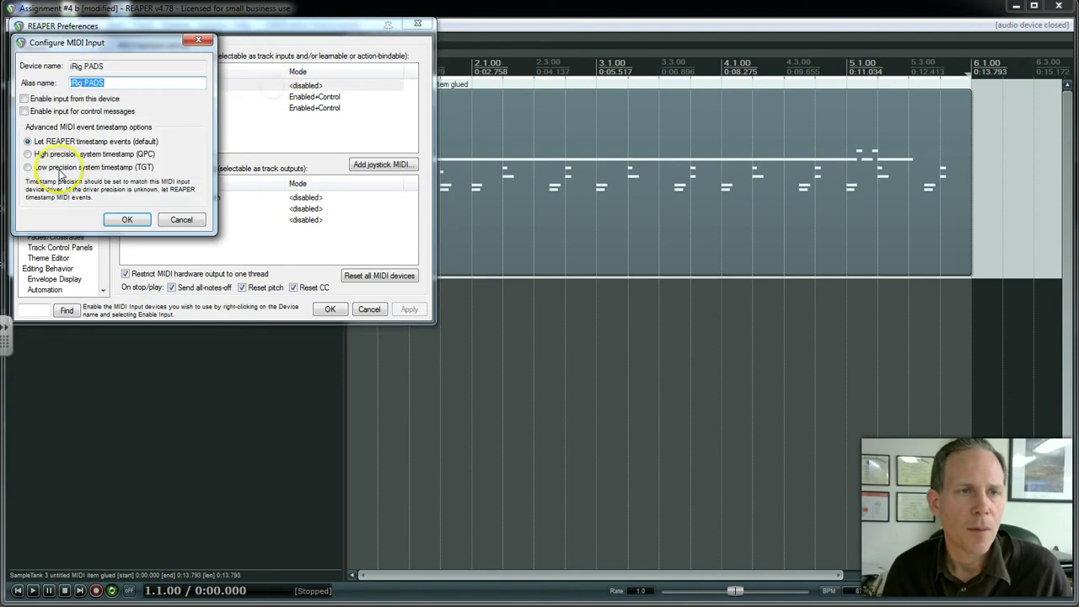
left_click(24, 99)
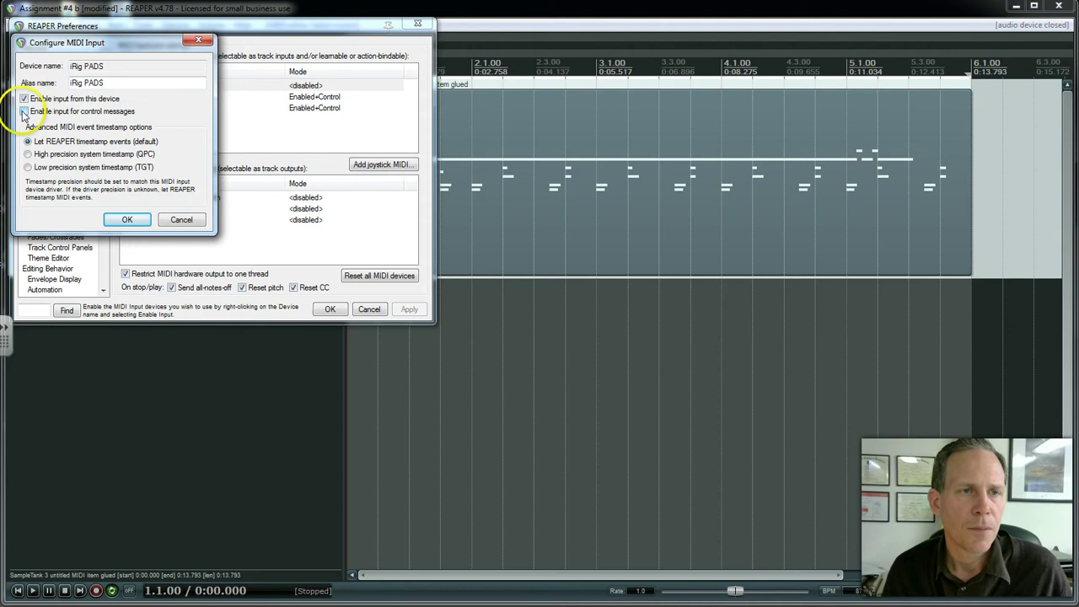
left_click(25, 111)
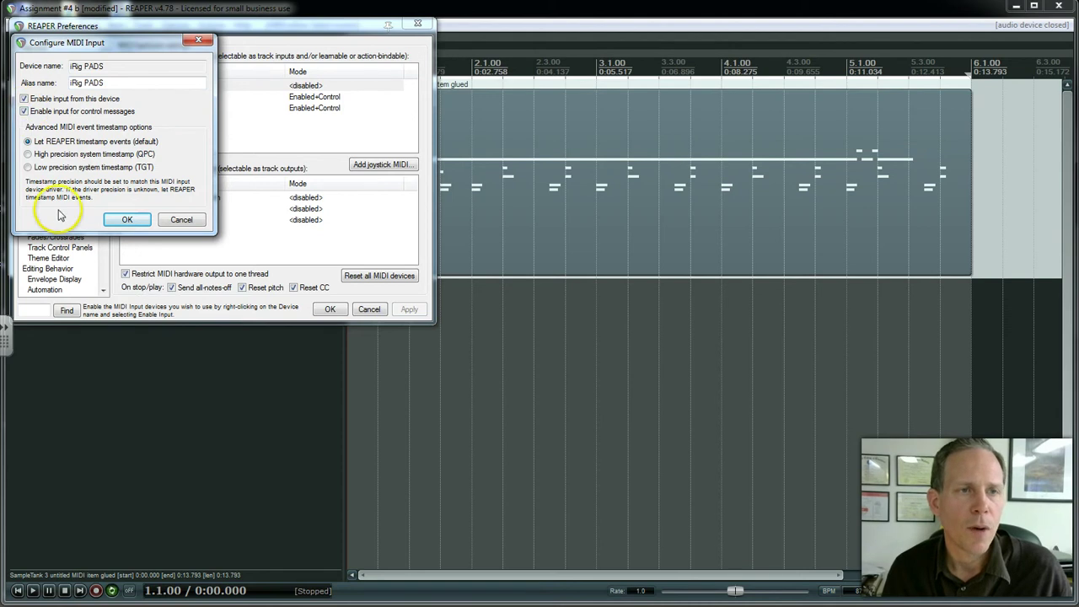
left_click(128, 220)
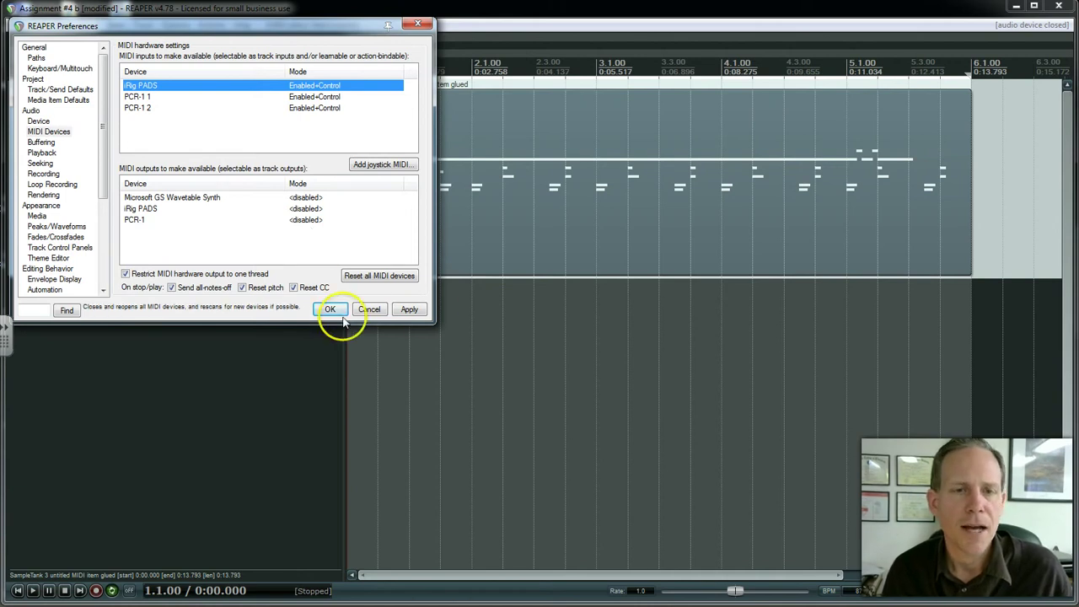
left_click(409, 310)
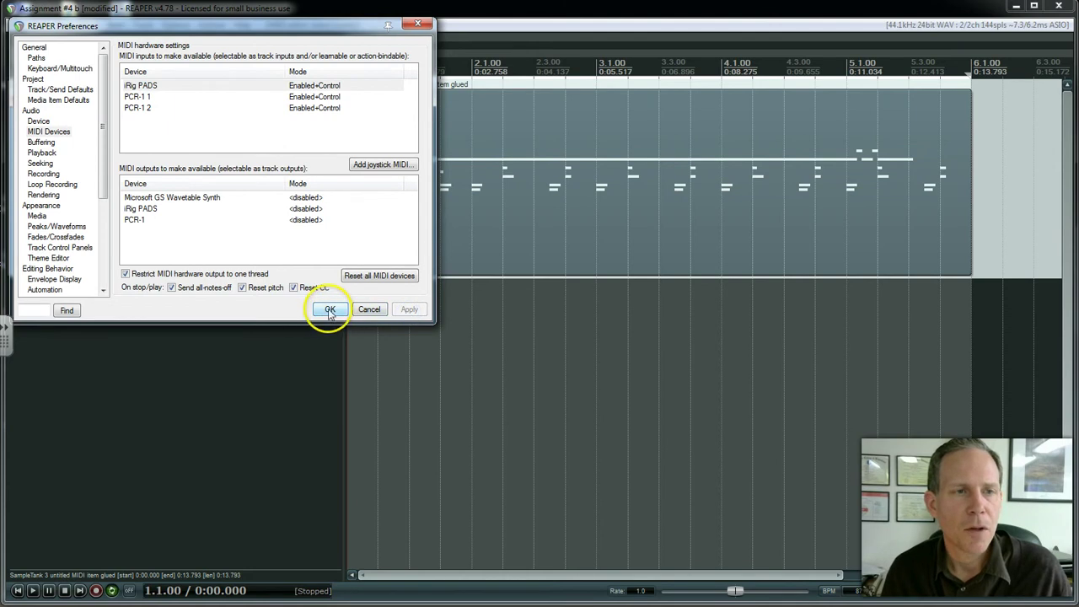
Step: On the Plug-ins > VST page, cancel adding a new folder and re-scan the existing VST paths
left_click_drag(101, 118, 97, 221)
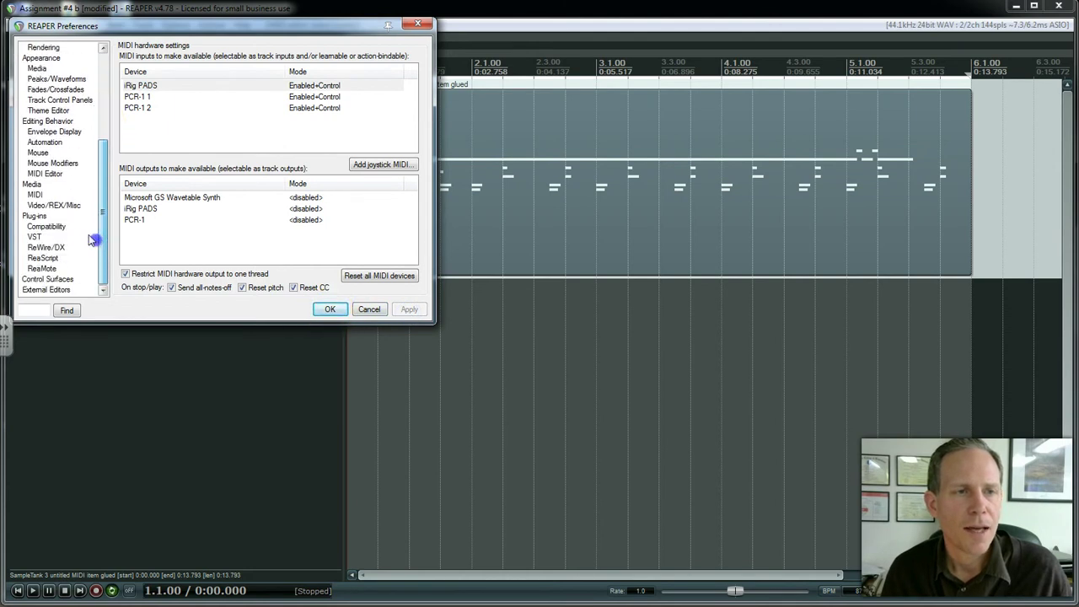
left_click(34, 238)
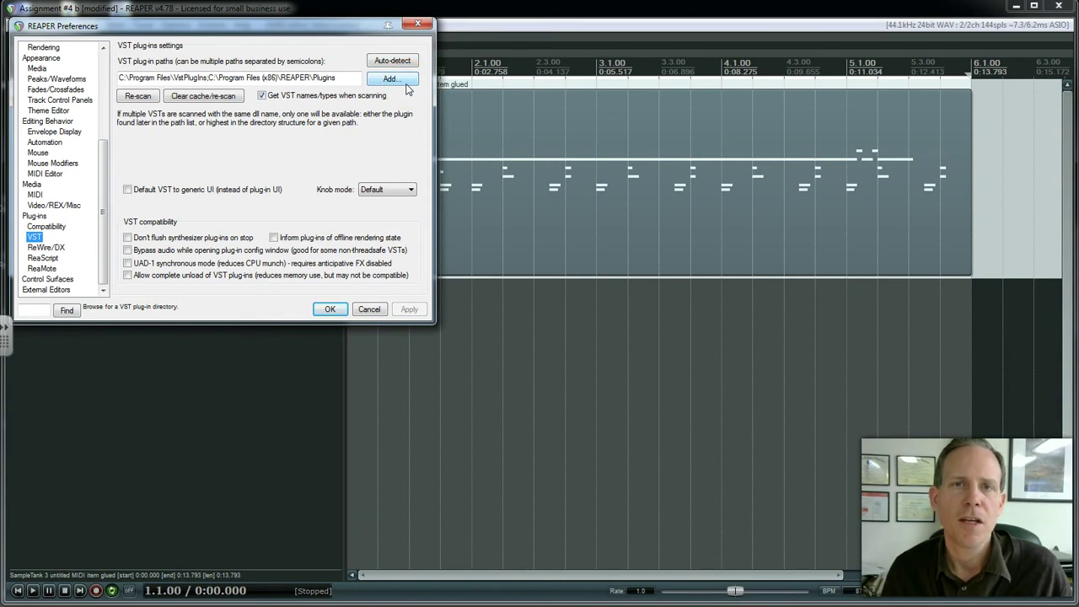
left_click(396, 82)
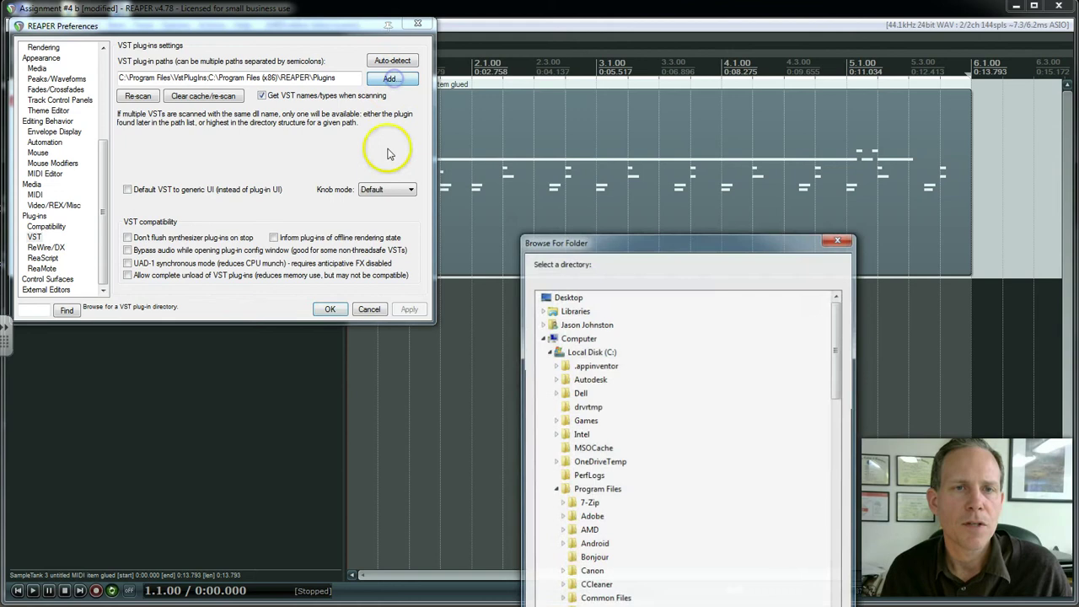
left_click_drag(612, 245, 575, 87)
left_click(780, 510)
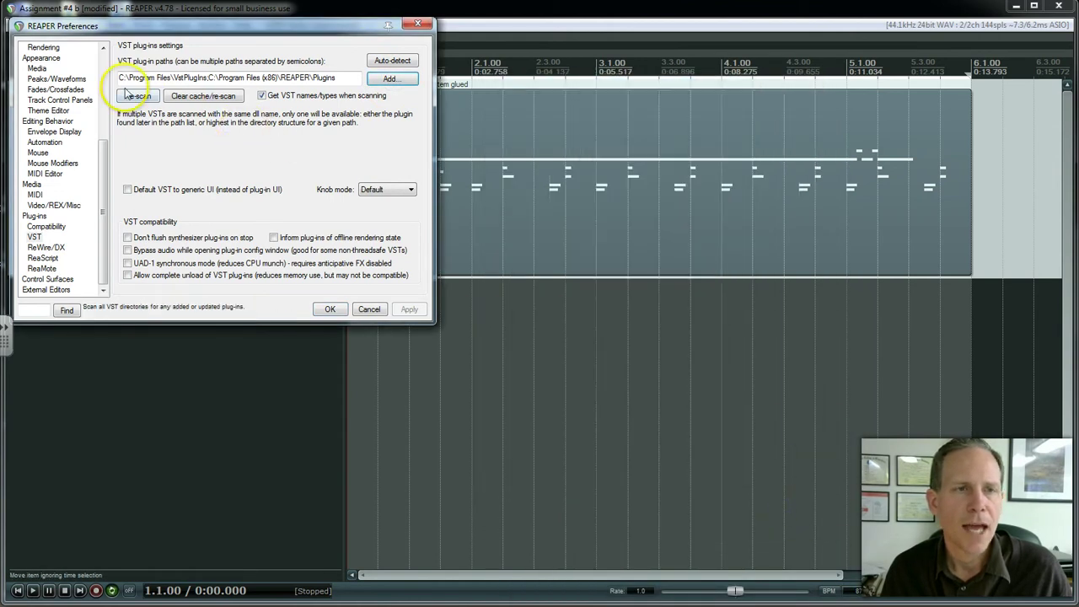
left_click(152, 99)
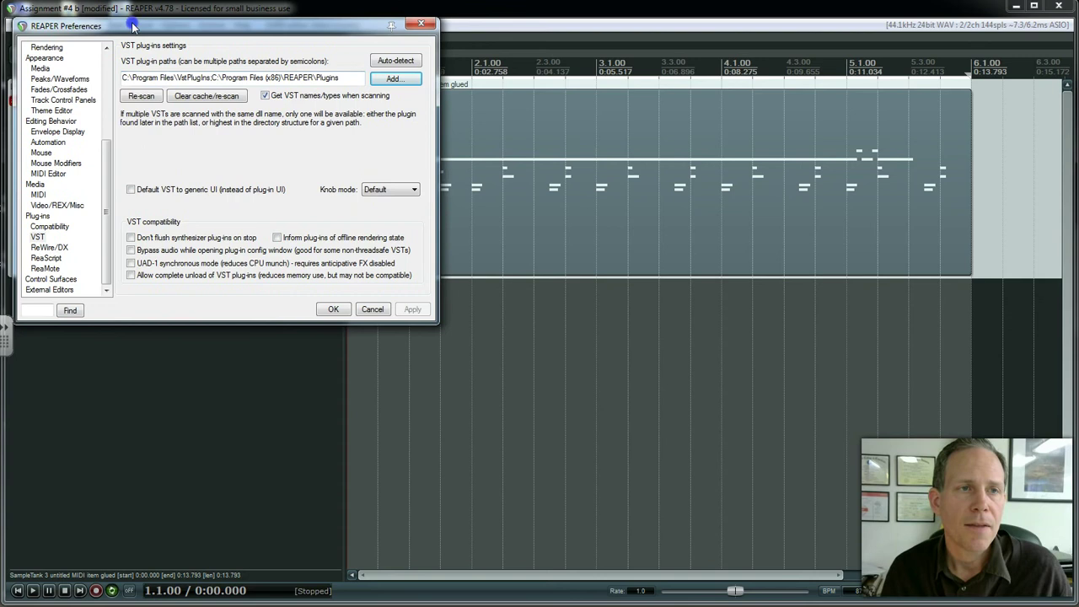
Step: Confirm the Preferences with OK to return to the SampleTank 3 project
left_click_drag(128, 25, 164, 34)
left_click(405, 317)
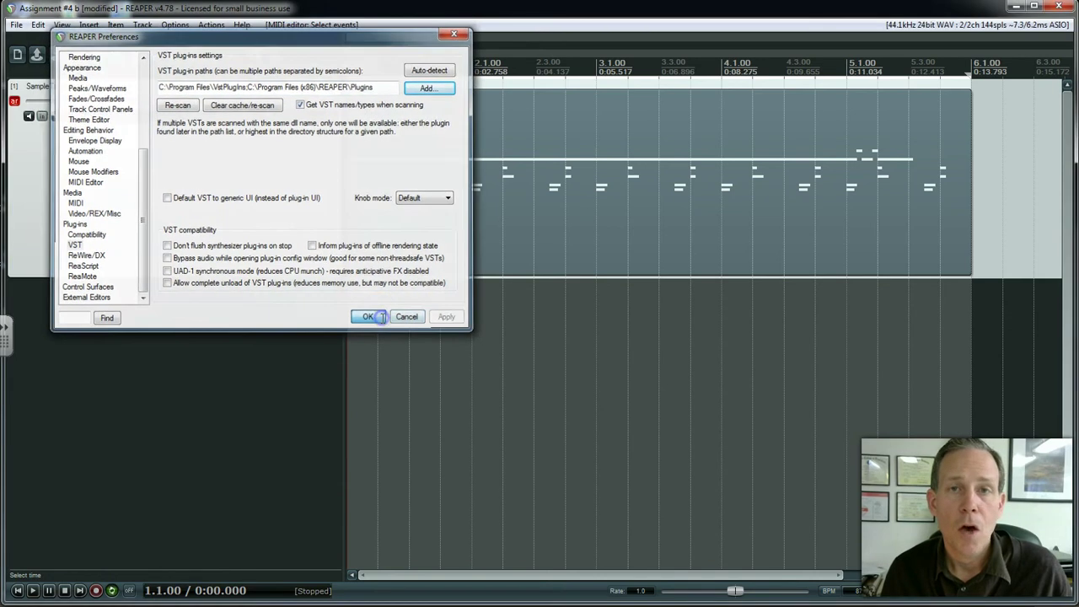
left_click(381, 318)
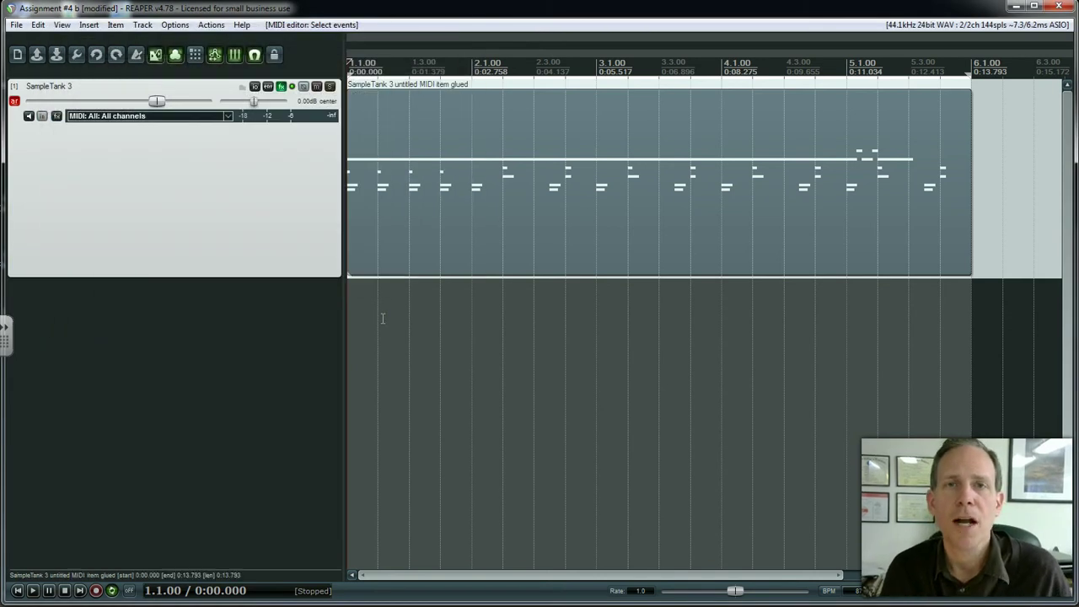